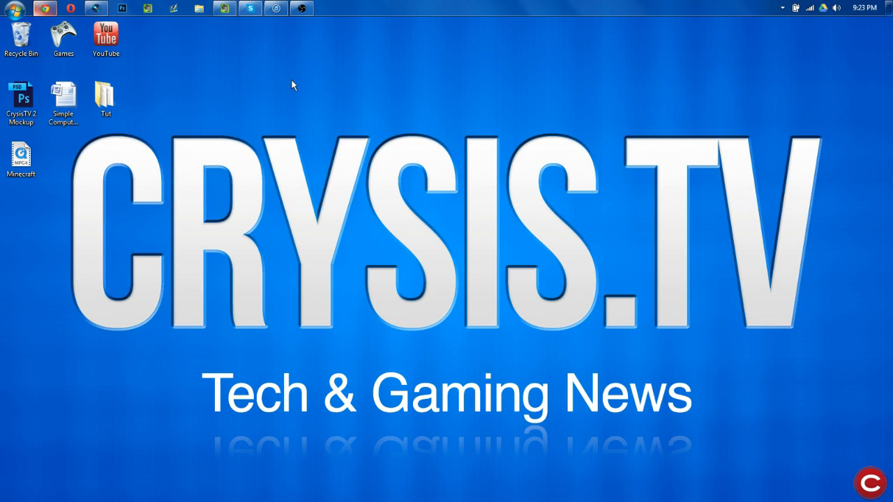
Restore the open Vegas Pro 11.0 window from the taskbar.
{"action": "left_click", "coordinate": [96, 9]}
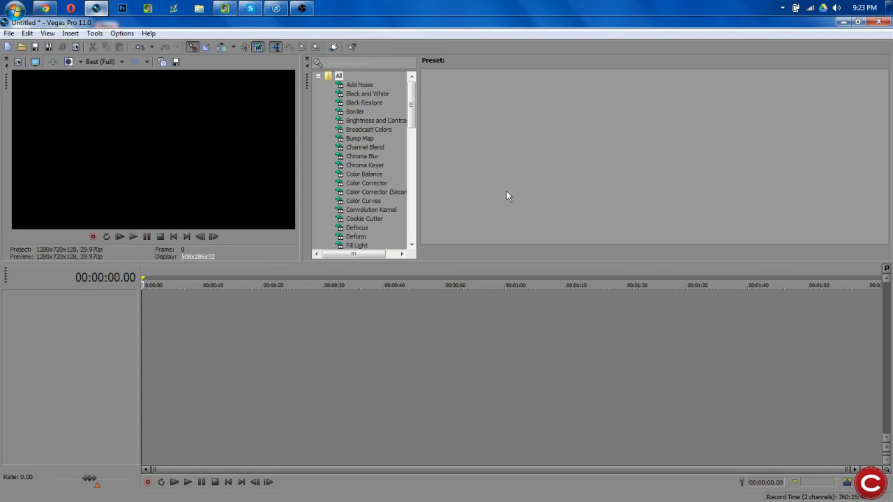
Open both .mp4 gameplay clips from the Tut folder onto the timeline via File > Open.
{"action": "left_click", "coordinate": [8, 34]}
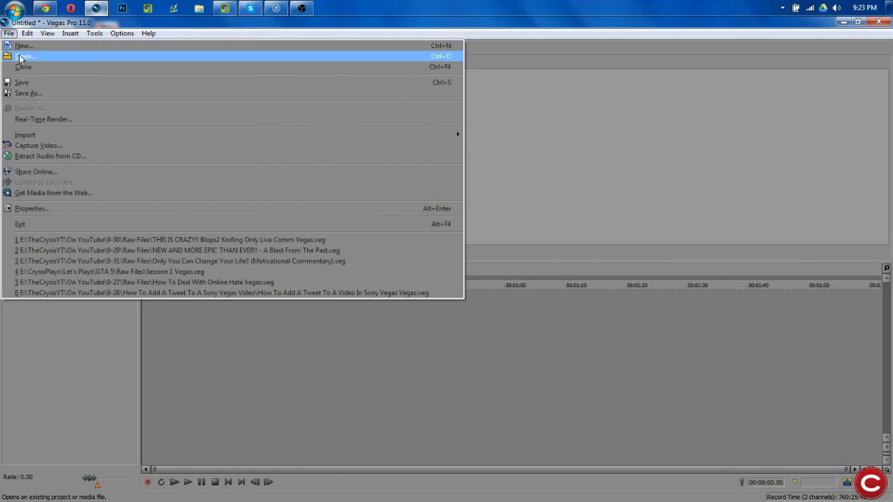
{"action": "left_click", "coordinate": [28, 56]}
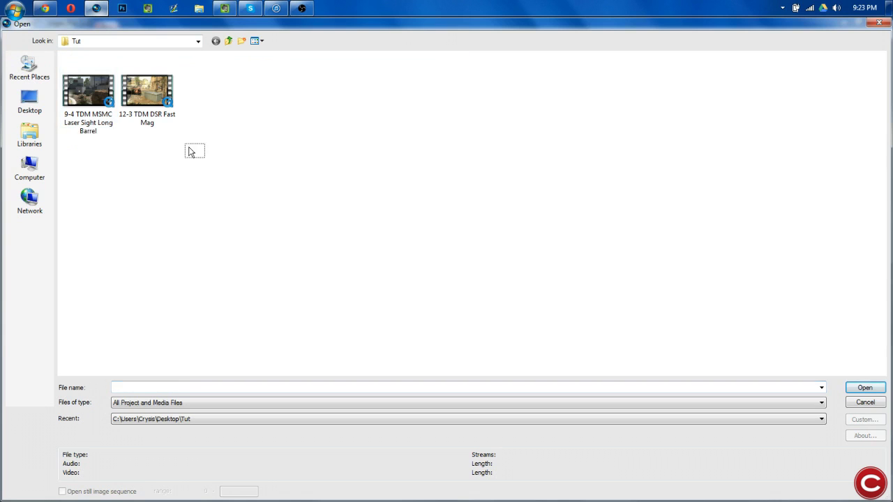
{"action": "left_click_drag", "start_coordinate": [207, 159], "coordinate": [60, 51]}
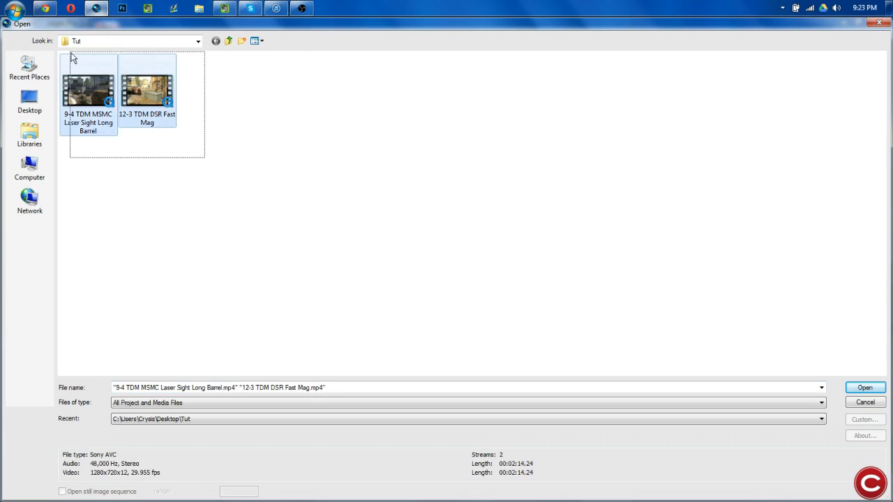
{"action": "left_click", "coordinate": [869, 385]}
Split the footage at 00:00:52.21 and move the last clip later to leave a gap.
{"action": "left_click", "coordinate": [258, 323]}
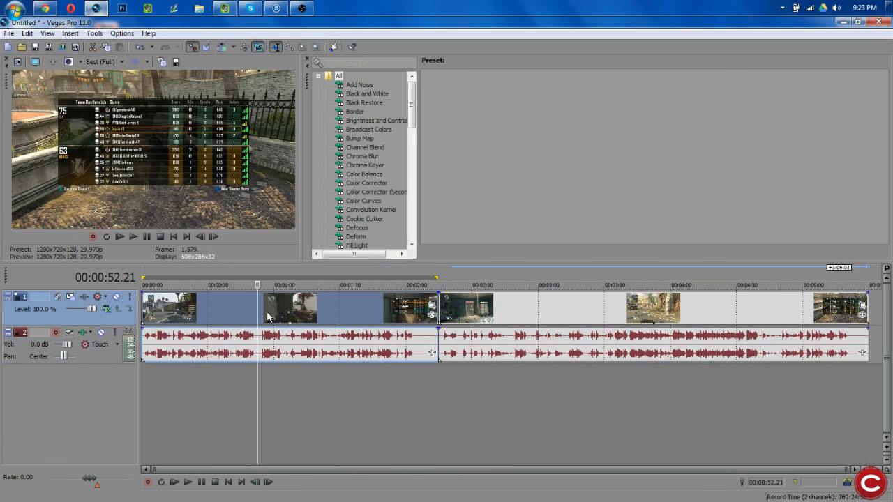
{"action": "key", "text": "s"}
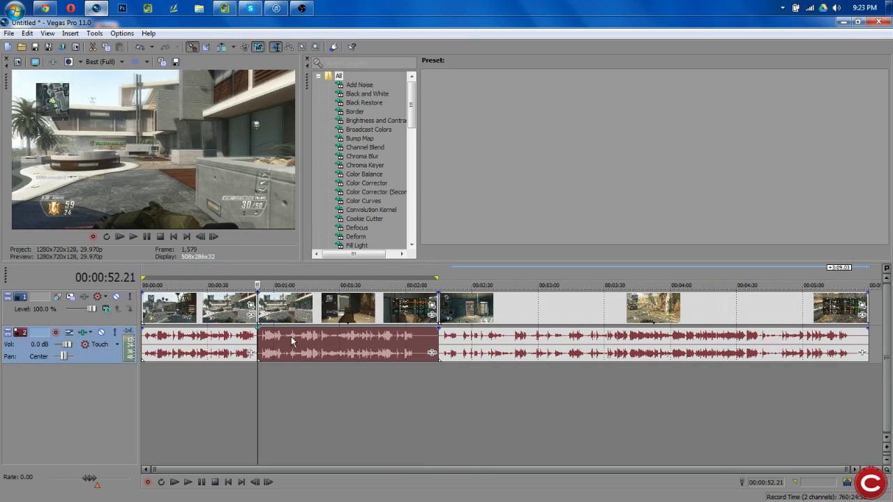
{"action": "left_click", "coordinate": [586, 343]}
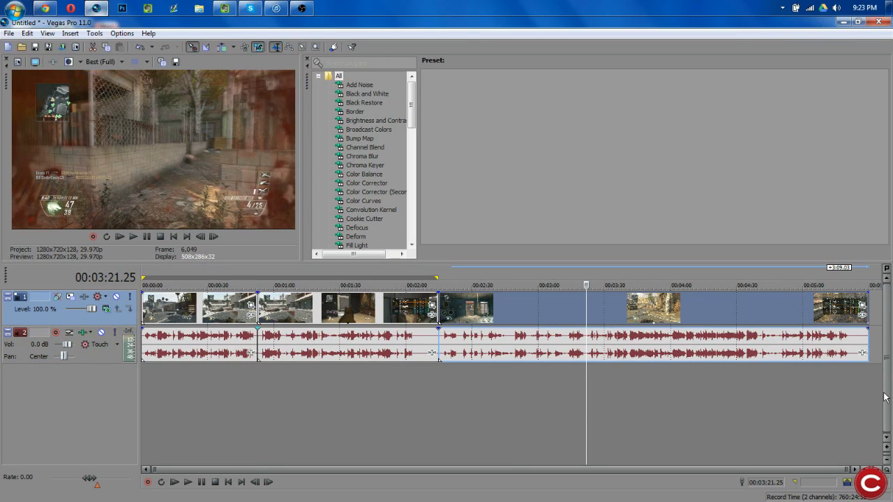
{"action": "left_click_drag", "start_coordinate": [506, 316], "coordinate": [535, 352]}
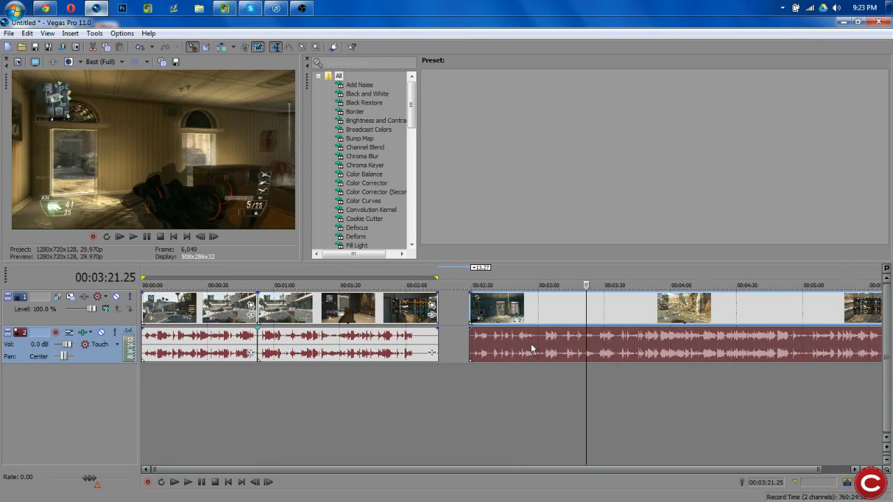
Shift the middle clip right to leave a gap, then select the first clip's time span.
{"action": "left_click_drag", "start_coordinate": [309, 341], "coordinate": [323, 340]}
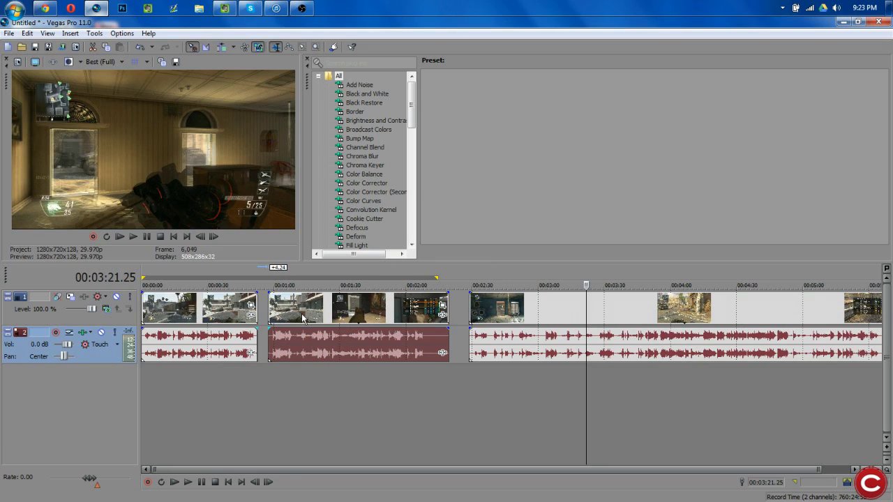
{"action": "double_click", "coordinate": [304, 317]}
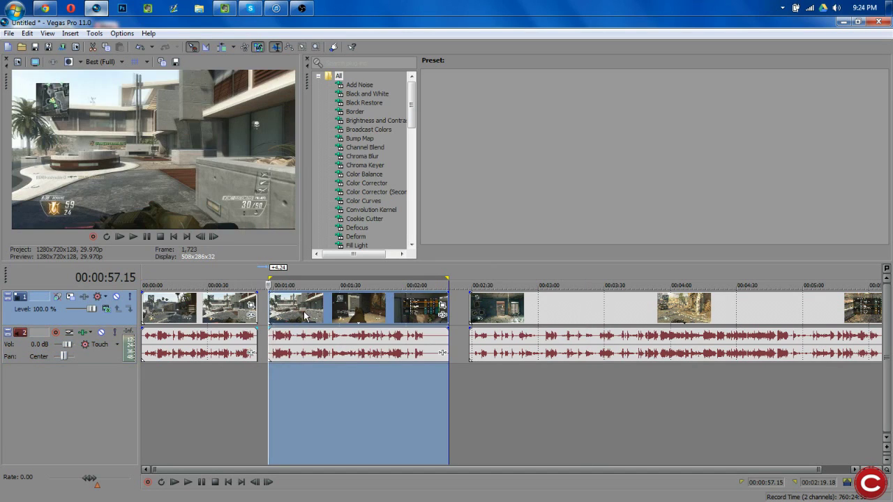
{"action": "double_click", "coordinate": [202, 316]}
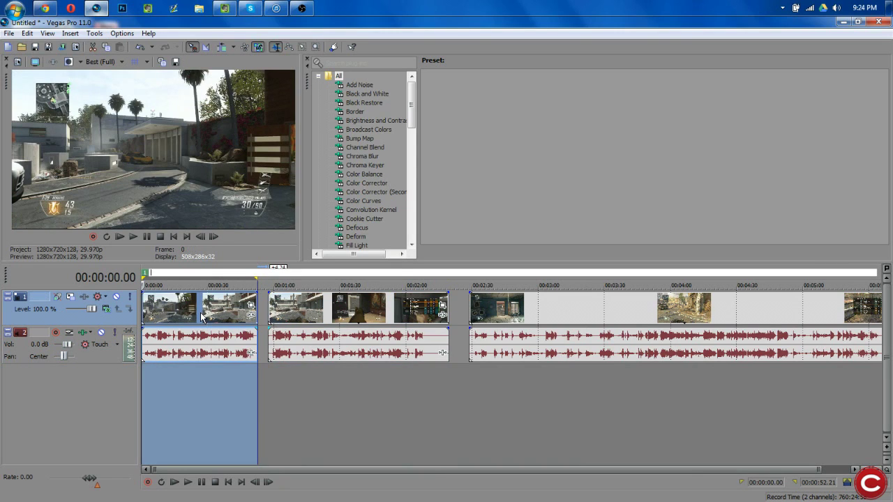
Name the new region over the first clip 'First Video'.
{"action": "key", "text": "Caps_Lock"}
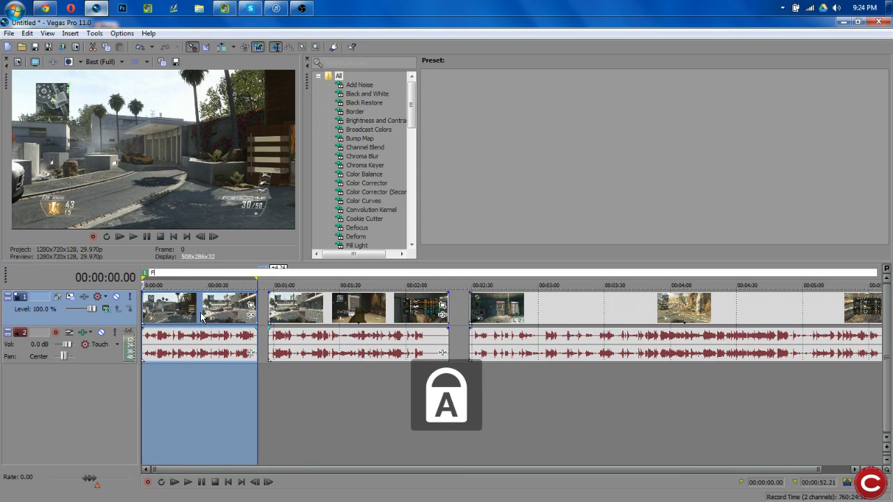
{"action": "key", "text": "Caps_Lock"}
{"action": "type", "text": "ir"}
{"action": "key", "text": "Caps_Lock"}
{"action": "key", "text": "Caps_Lock"}
{"action": "type", "text": "st"}
{"action": "key", "text": "Caps_Lock"}
{"action": "type", "text": "V"}
{"action": "key", "text": "Caps_Lock"}
{"action": "type", "text": "i"}
{"action": "key", "text": "Return"}
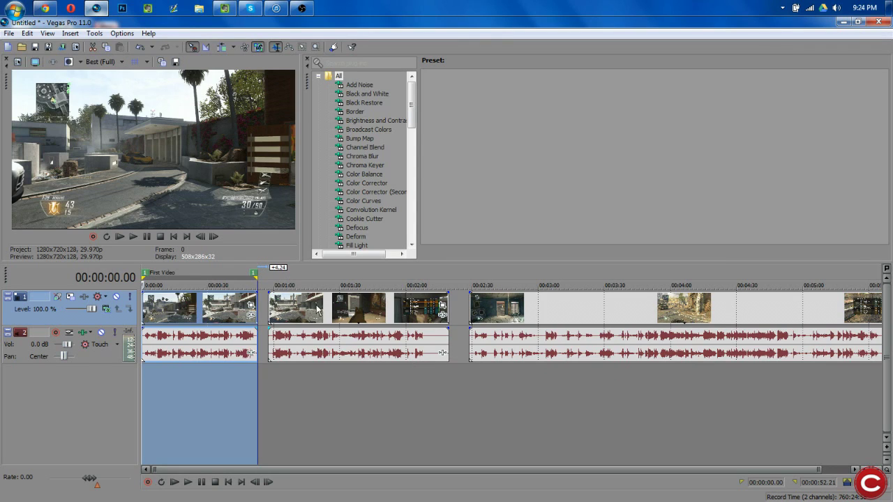
Select the middle clip's span and name its region 'Second Video', correcting a typo.
{"action": "double_click", "coordinate": [338, 316]}
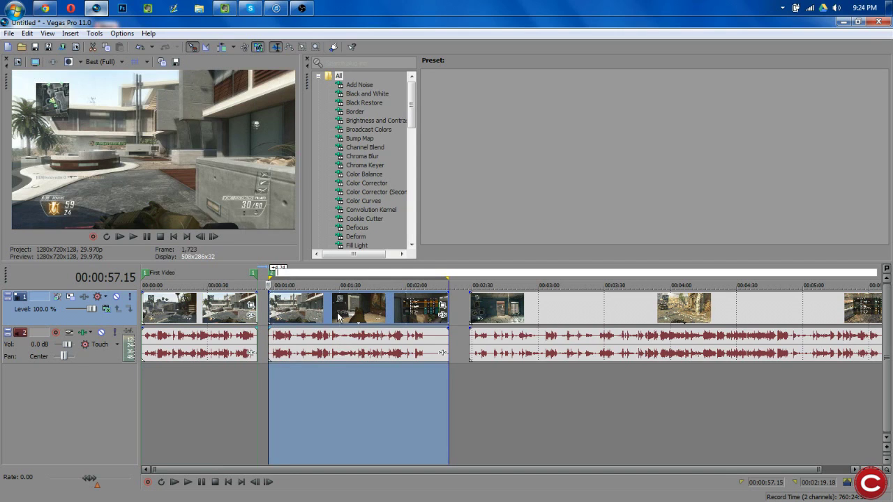
{"action": "key", "text": "Caps_Lock"}
{"action": "type", "text": "S"}
{"action": "key", "text": "Caps_Lock"}
{"action": "type", "text": "ec"}
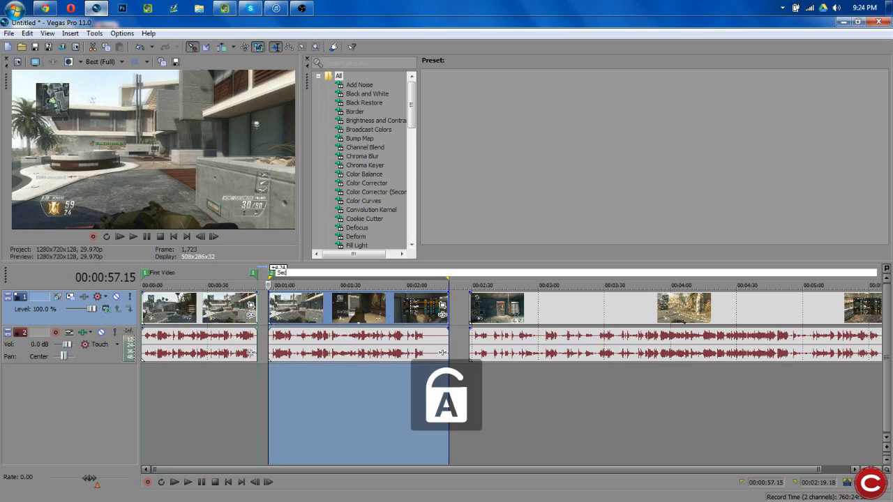
{"action": "type", "text": "oun"}
{"action": "key", "text": "BackSpace"}
{"action": "key", "text": "BackSpace"}
{"action": "type", "text": "nd"}
{"action": "key", "text": "Caps_Lock"}
{"action": "type", "text": "V"}
{"action": "key", "text": "Caps_Lock"}
{"action": "type", "text": "ideo"}
{"action": "key", "text": "Return"}
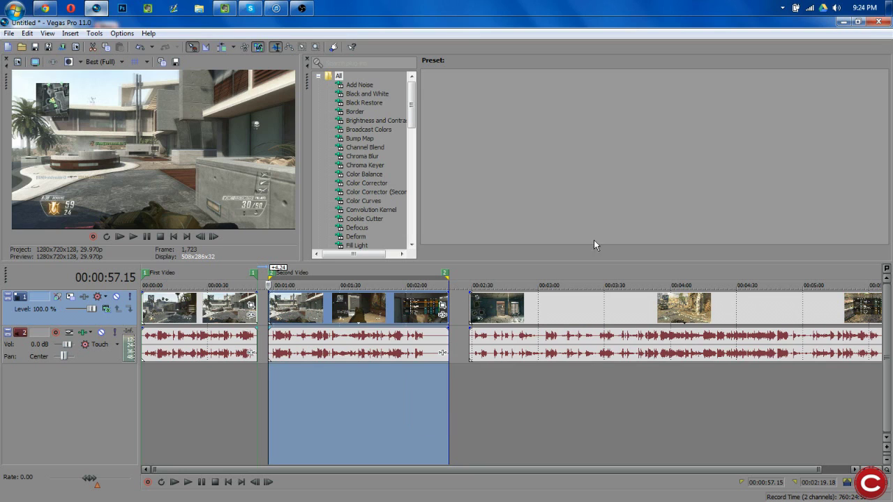
Split the last clip at 3:18 and 3:42 and select the resulting pieces' spans.
{"action": "left_click", "coordinate": [578, 316]}
{"action": "key", "text": "s"}
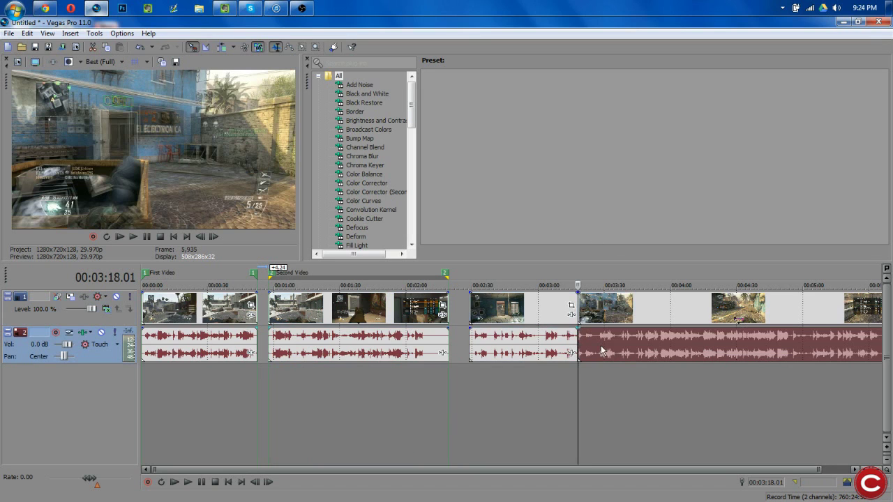
{"action": "left_click", "coordinate": [631, 346]}
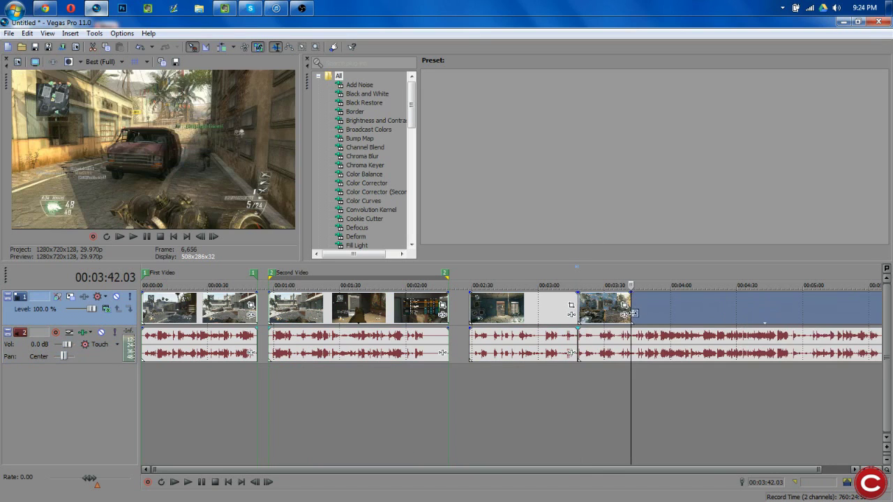
{"action": "key", "text": "s"}
{"action": "double_click", "coordinate": [611, 338]}
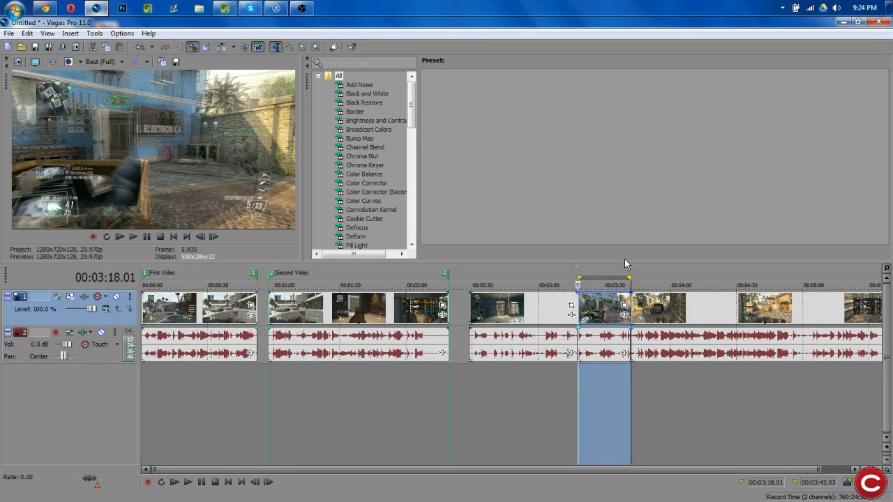
{"action": "double_click", "coordinate": [654, 307]}
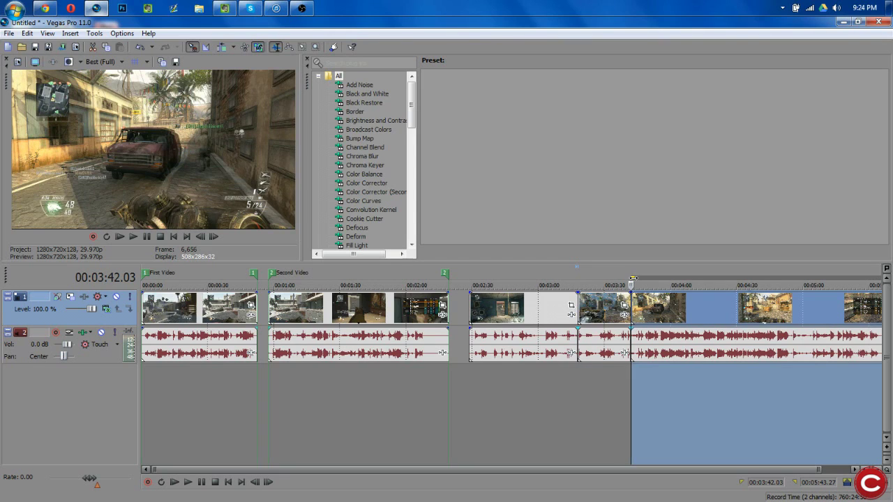
Move the playhead back to 2:28.22 and add a region there named 'Third Video'.
{"action": "left_click", "coordinate": [630, 279]}
{"action": "left_click_drag", "start_coordinate": [630, 279], "coordinate": [473, 279]}
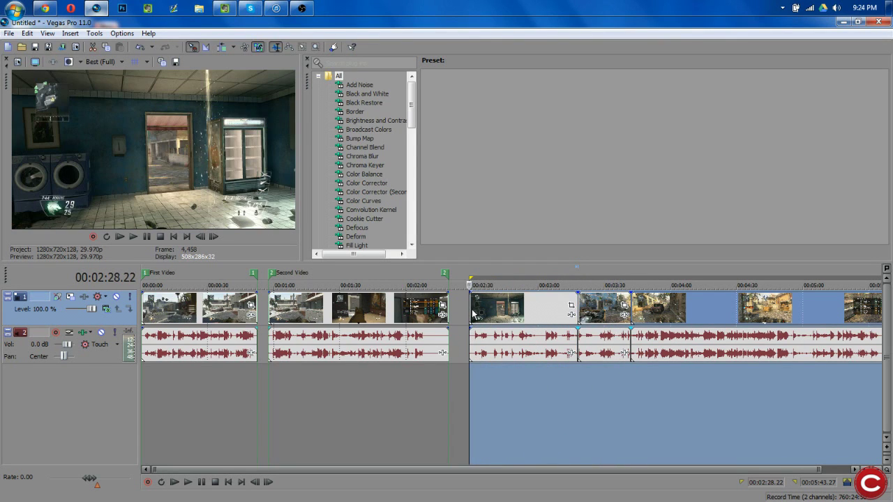
{"action": "key", "text": "m"}
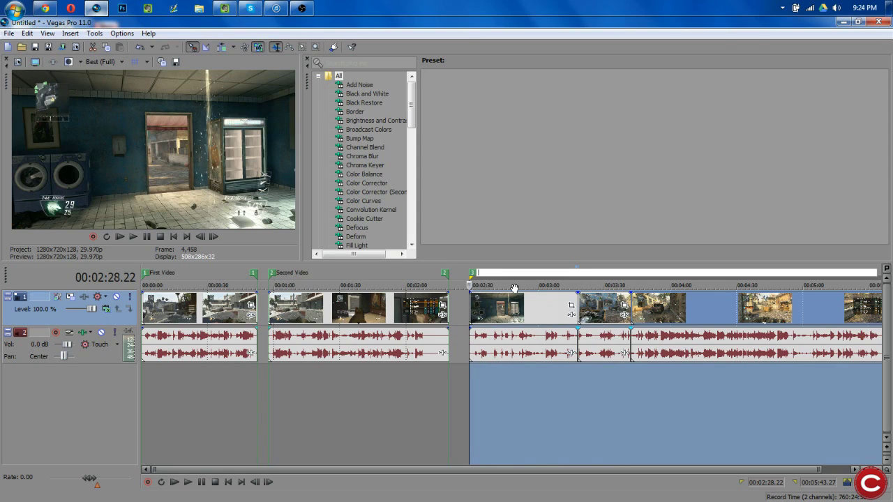
{"action": "key", "text": "Caps_Lock"}
{"action": "type", "text": "TH"}
{"action": "key", "text": "Caps_Lock"}
{"action": "type", "text": "ird"}
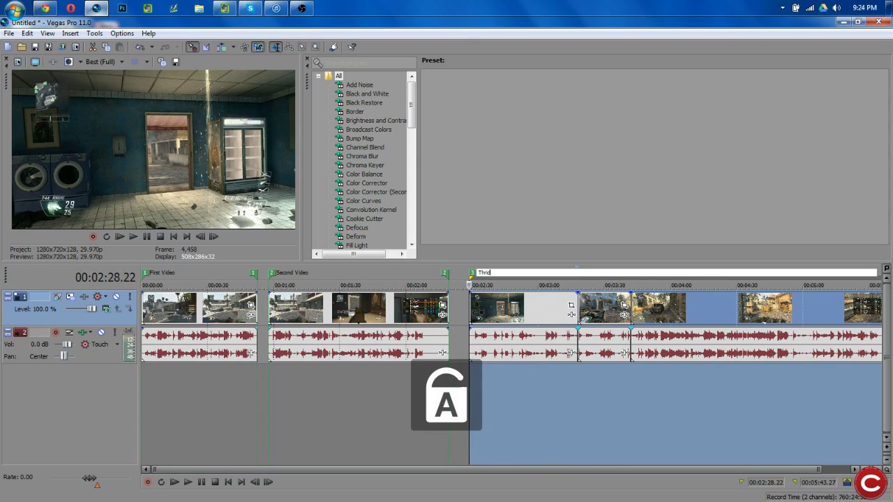
{"action": "key", "text": "Caps_Lock"}
{"action": "type", "text": "V"}
{"action": "key", "text": "Caps_Lock"}
{"action": "type", "text": "ideo"}
{"action": "key", "text": "Return"}
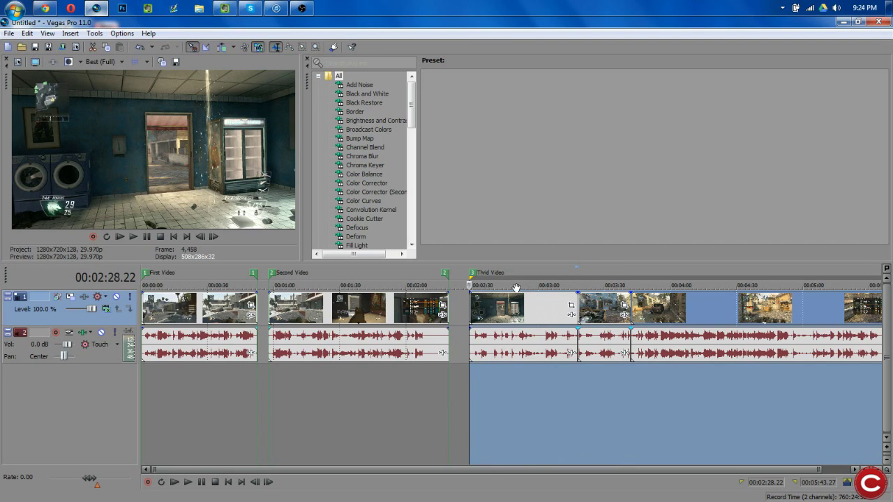
Zoom the timeline out to show all three clips with their First, Second and Third Video regions.
{"action": "left_click", "coordinate": [883, 472]}
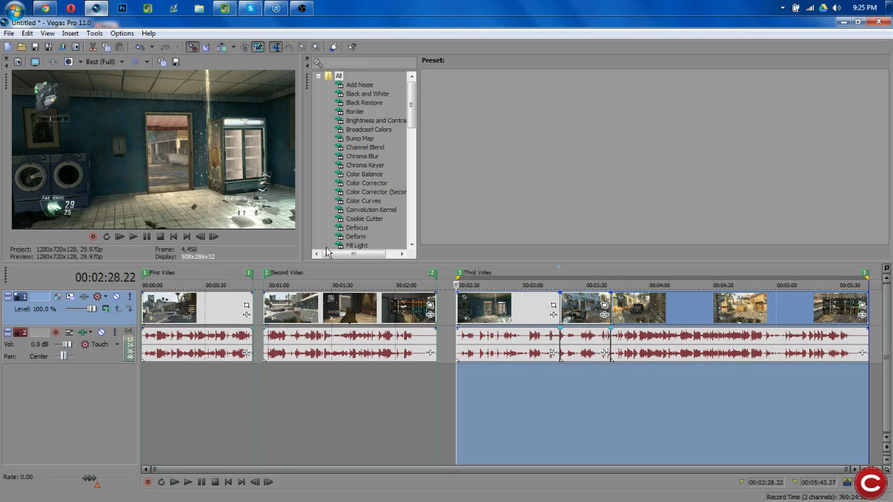
Launch the Batch Render script from Tools > Scripting.
{"action": "left_click", "coordinate": [94, 33]}
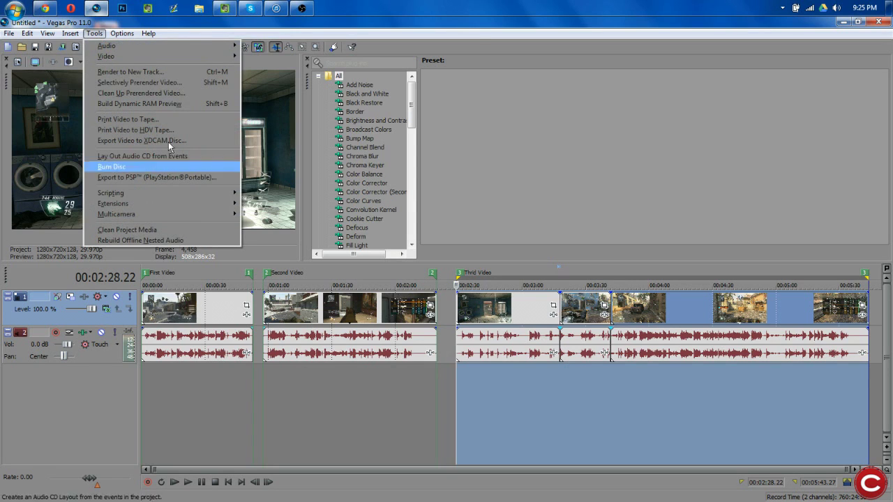
{"action": "mouse_move", "coordinate": [172, 193]}
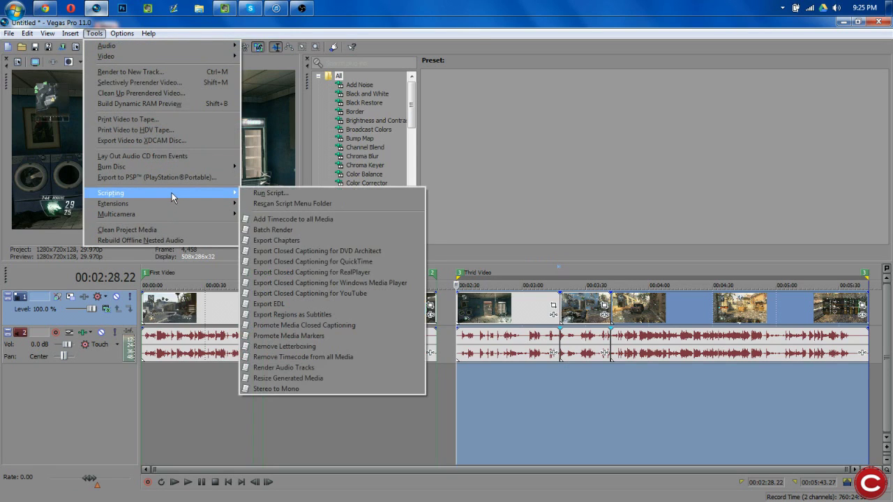
{"action": "left_click", "coordinate": [327, 229]}
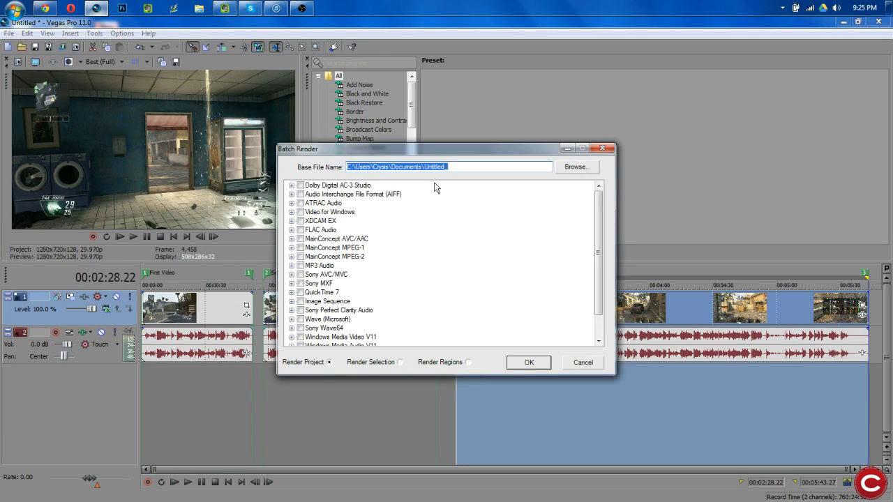
{"action": "left_click_drag", "start_coordinate": [598, 223], "coordinate": [600, 267]}
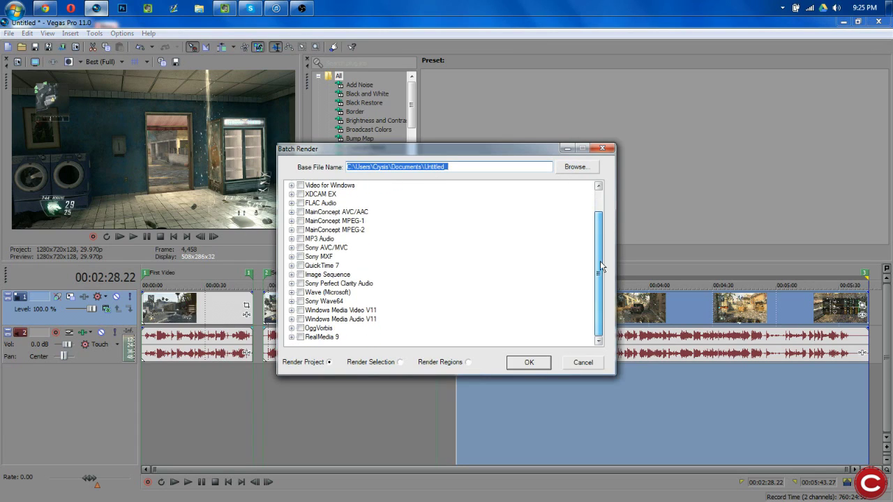
Batch render regions with the Windows Media Video V11 Elgato Render preset, cancel at 2%, and minimize Vegas.
{"action": "left_click", "coordinate": [292, 310]}
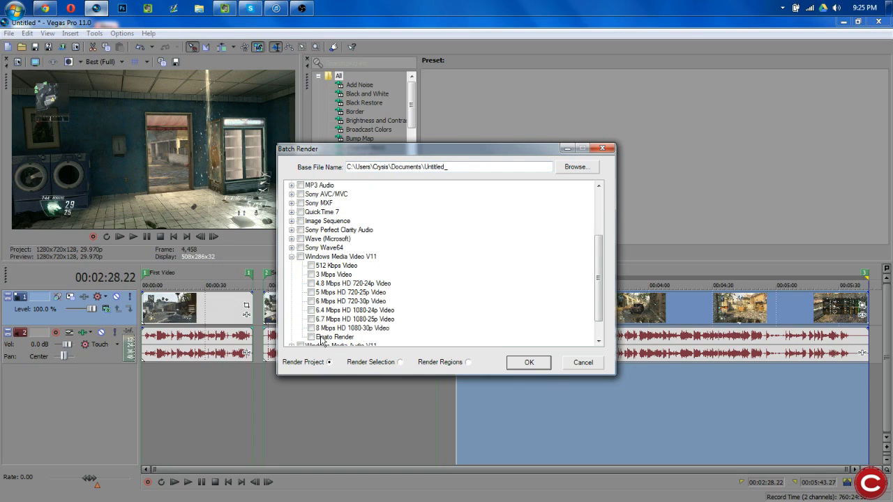
{"action": "left_click", "coordinate": [312, 338]}
{"action": "left_click", "coordinate": [467, 363]}
{"action": "left_click", "coordinate": [529, 363]}
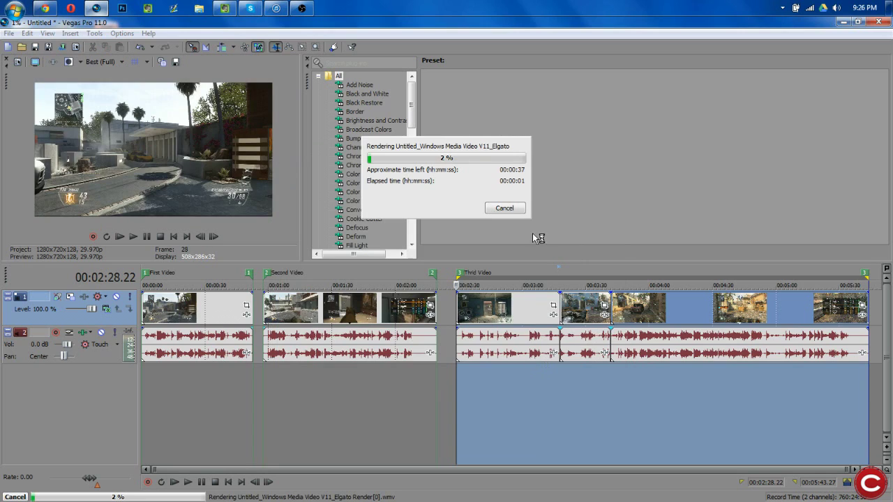
{"action": "left_click", "coordinate": [517, 209]}
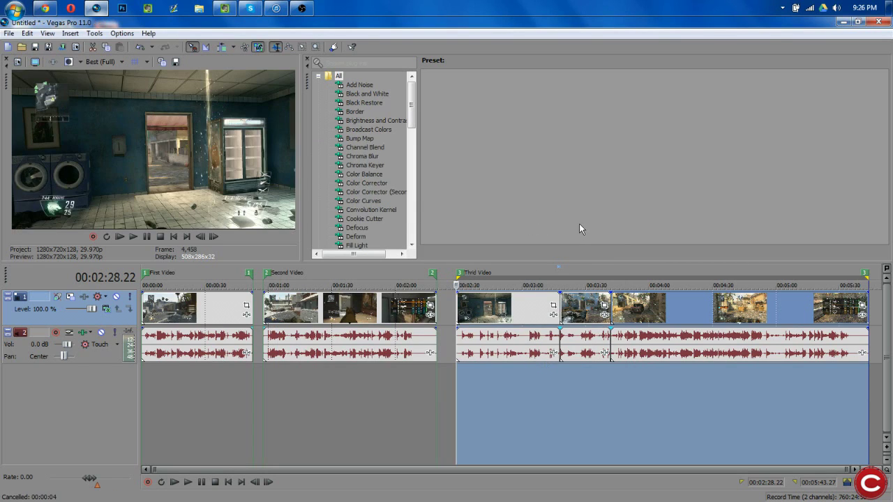
{"action": "left_click", "coordinate": [842, 22]}
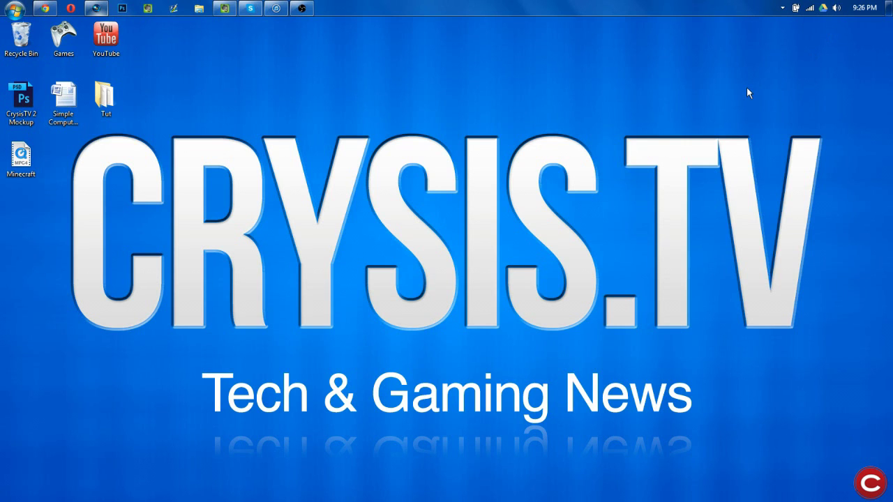